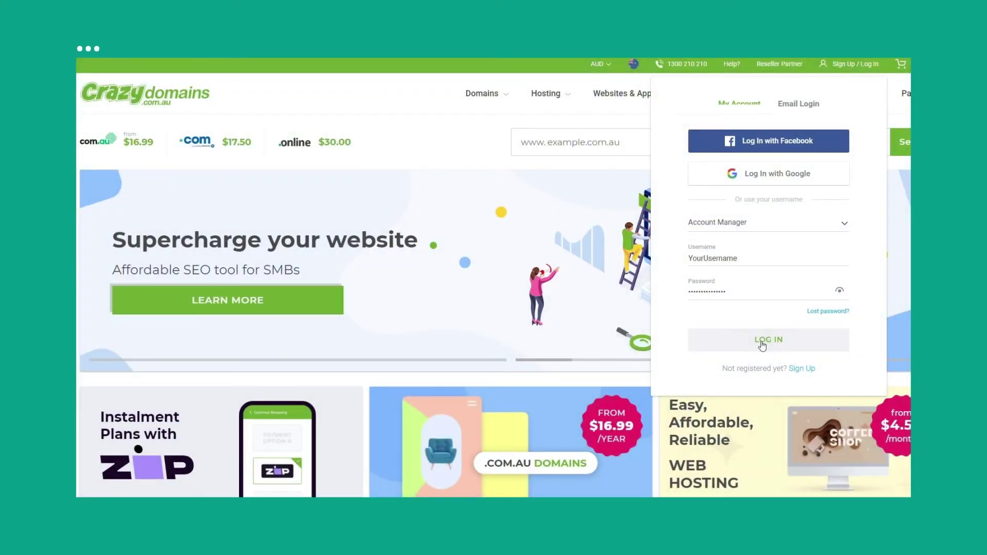
Sign in to Crazy Domains Account Manager and go to the My Account dashboard.
left_click(762, 346)
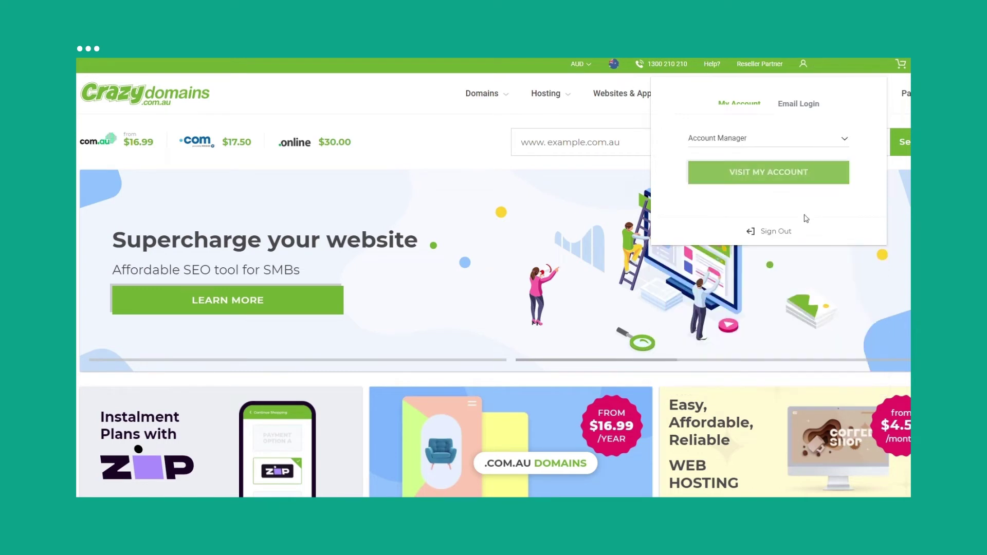
left_click(769, 181)
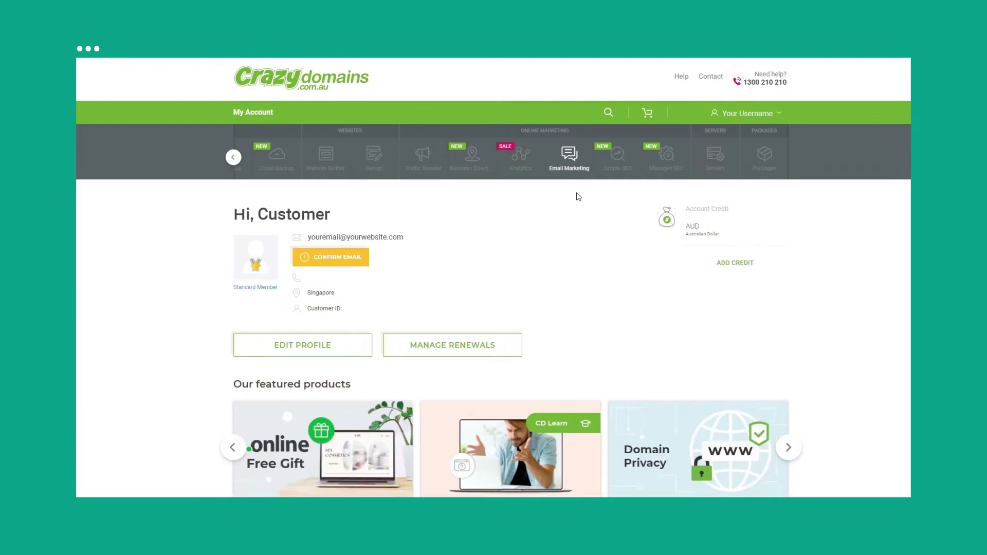
Launch the Email Marketing dashboard from the Group Mail product's Manage Product option.
left_click(579, 165)
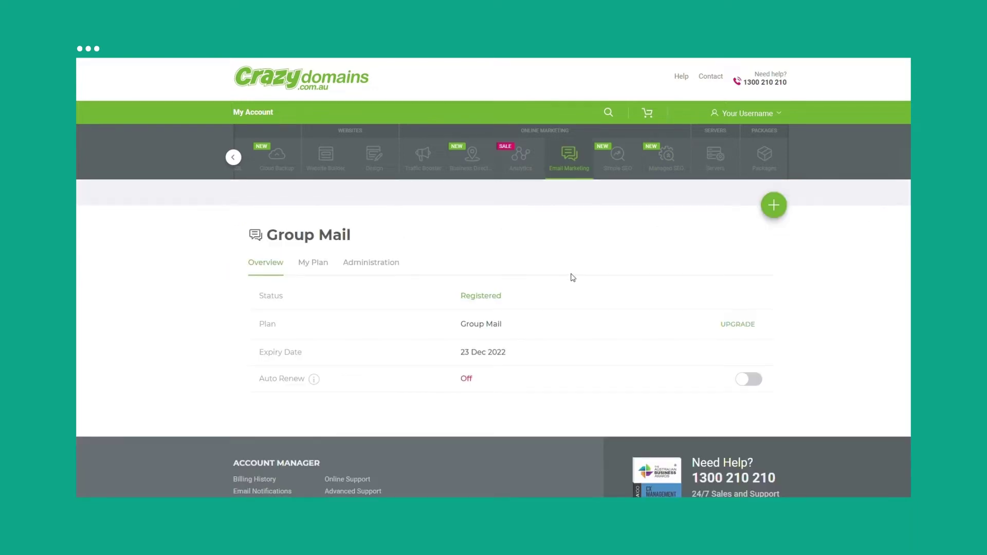
left_click(771, 206)
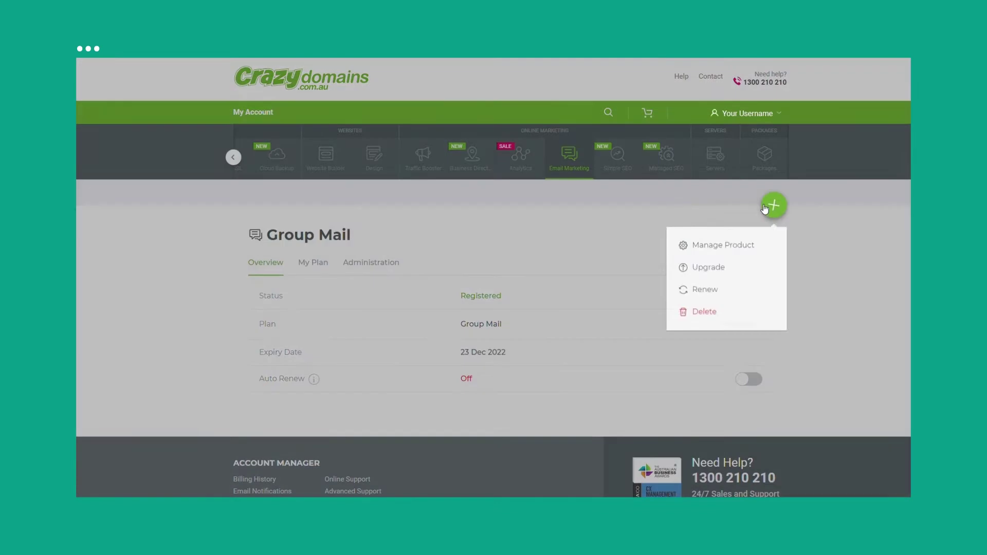
left_click(721, 244)
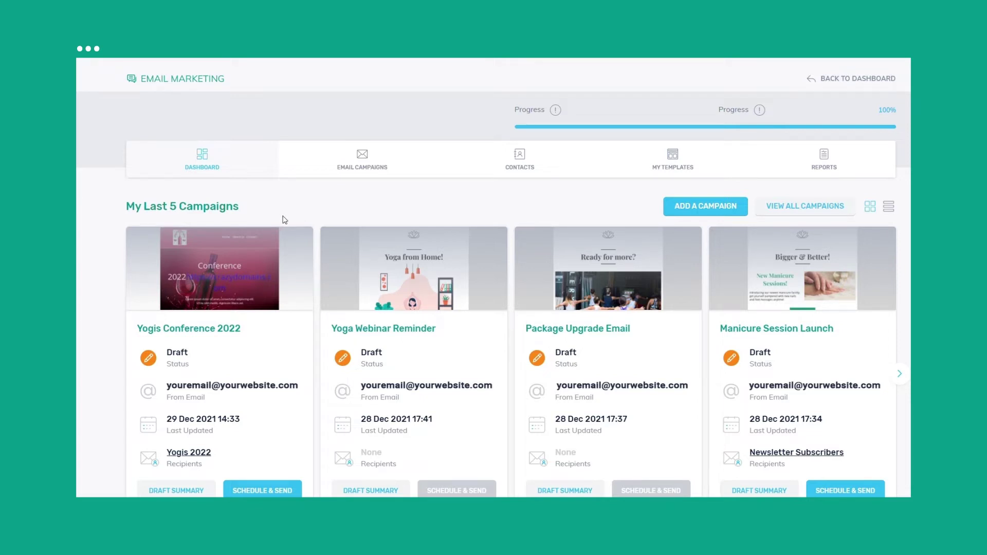
scroll(277, 267, "down", 2)
scroll(277, 267, "down", 3)
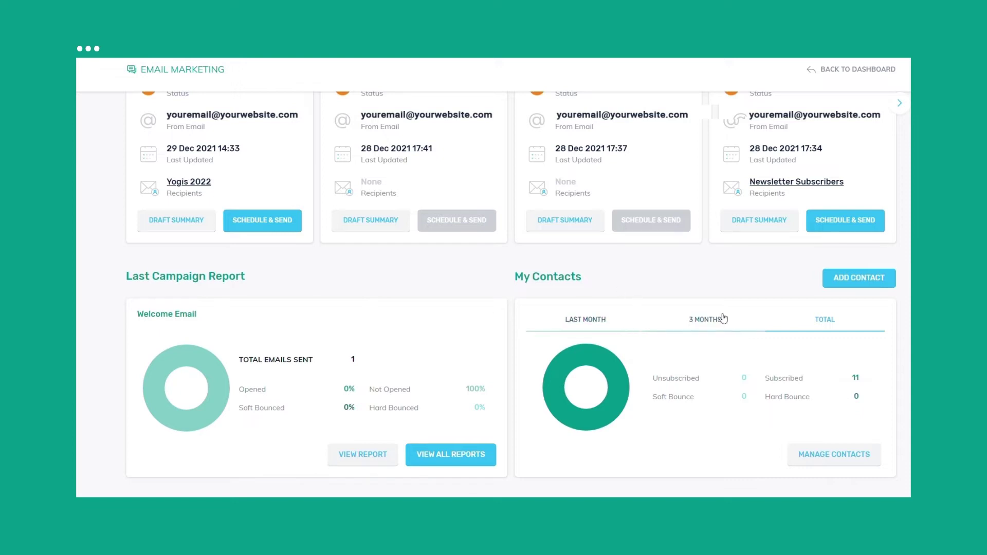
scroll(558, 319, "up", 4)
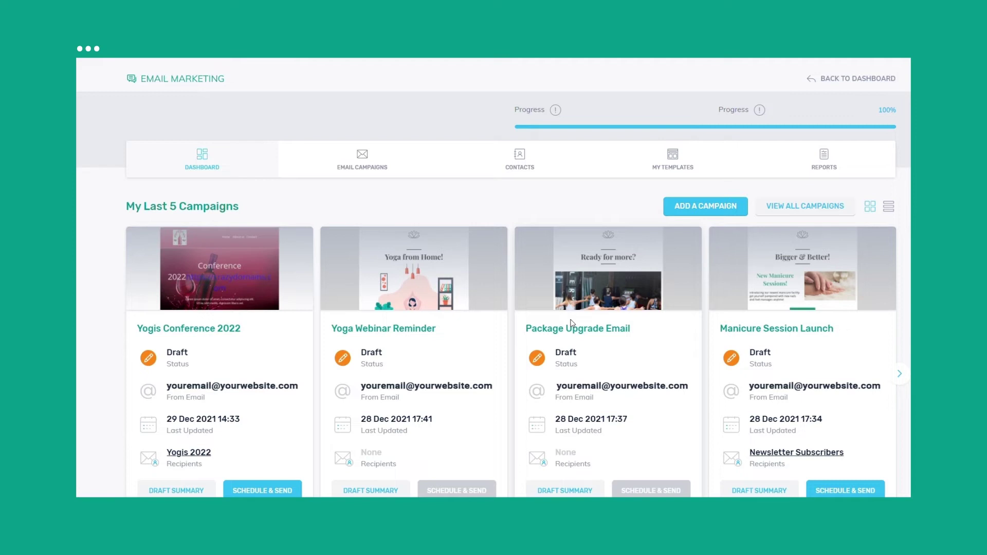
left_click(555, 110)
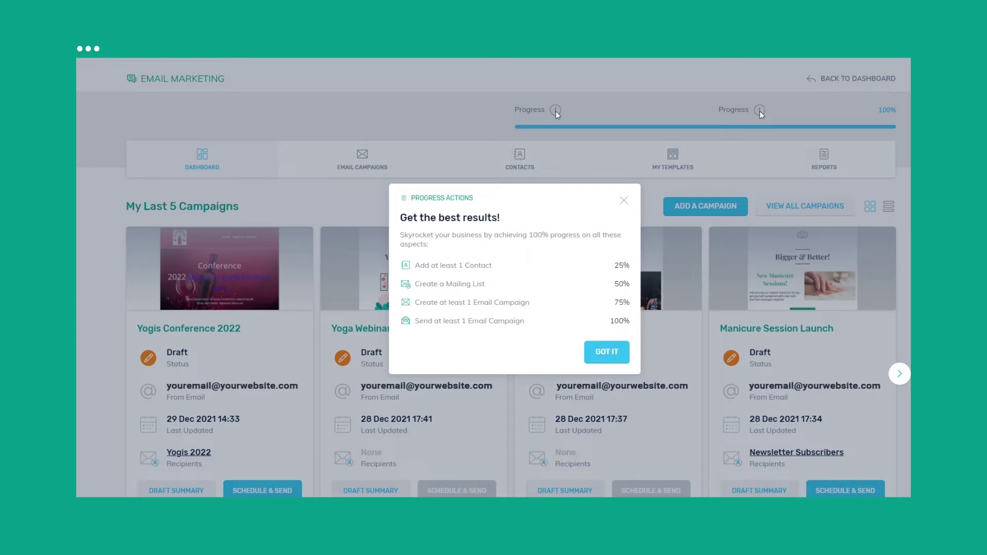
left_click(602, 349)
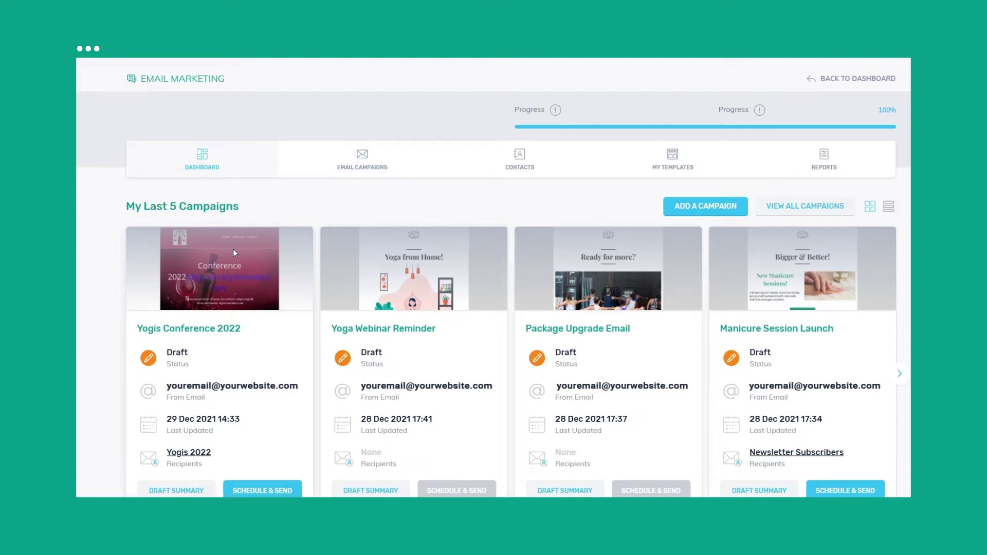
scroll(241, 238, "down", 1)
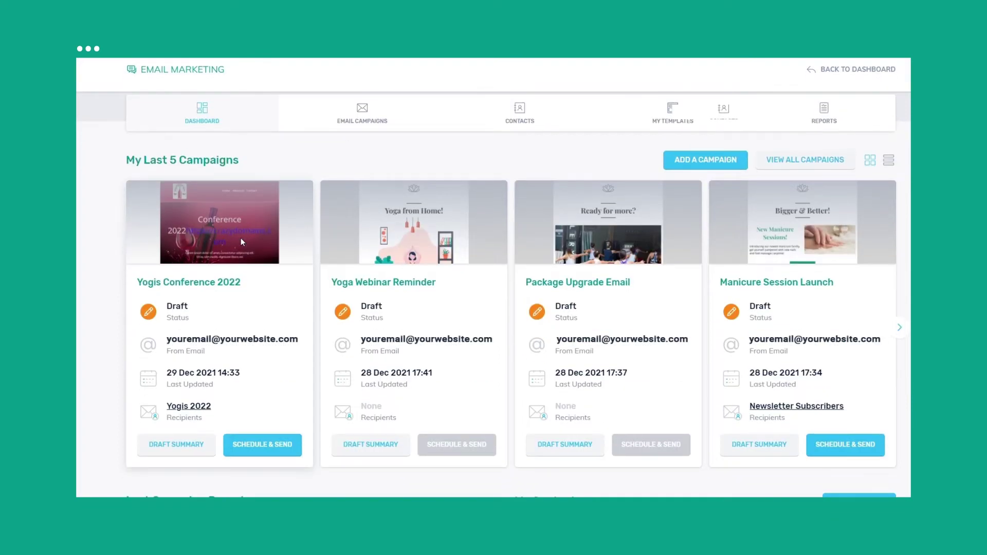
scroll(241, 241, "down", 3)
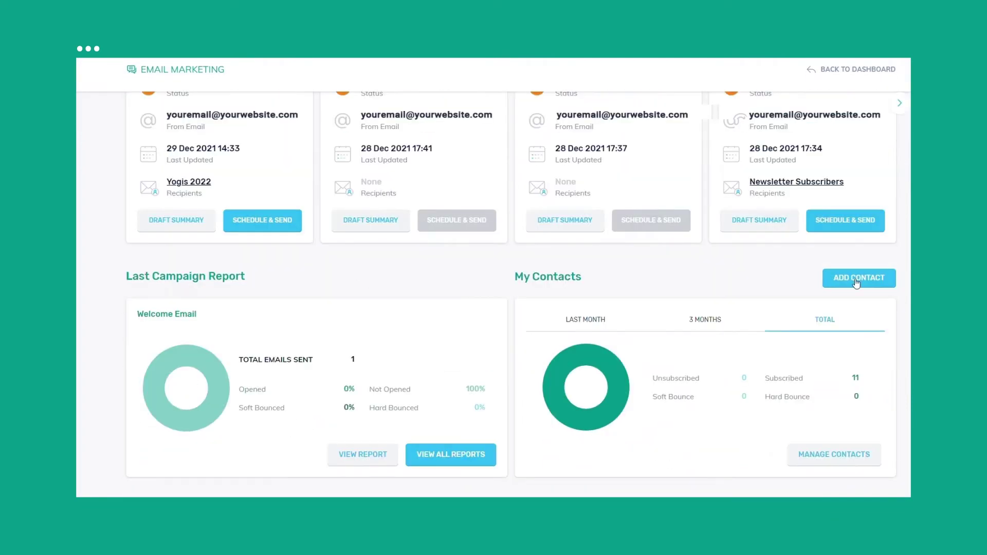
scroll(243, 368, "up", 4)
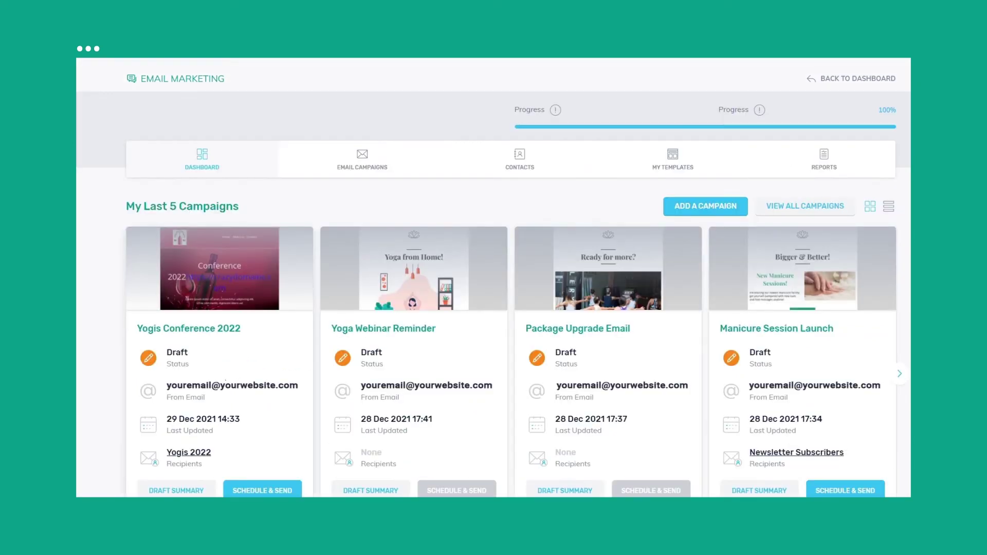
List all six email campaigns and show Yogis Conference 2022's edit, clone and delete actions.
left_click(352, 172)
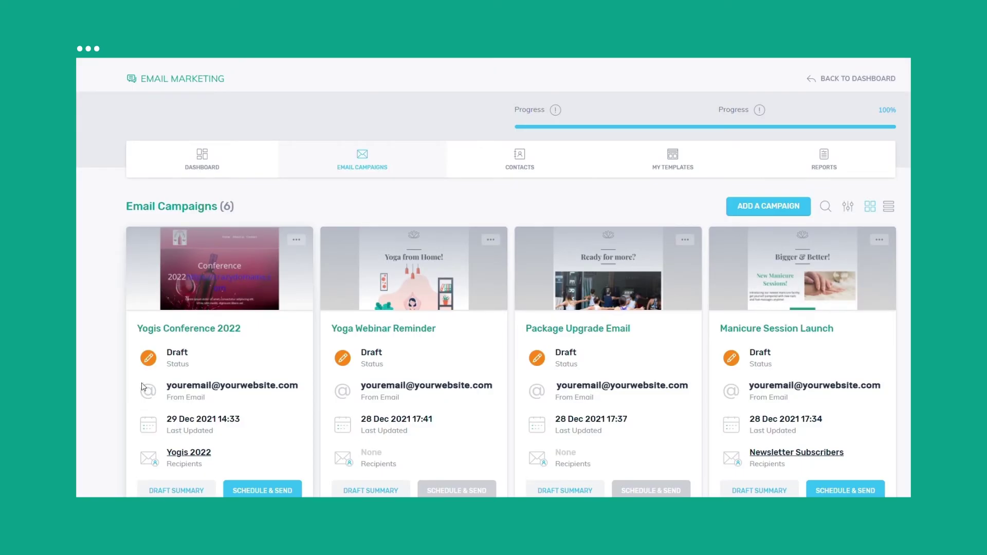
left_click(296, 241)
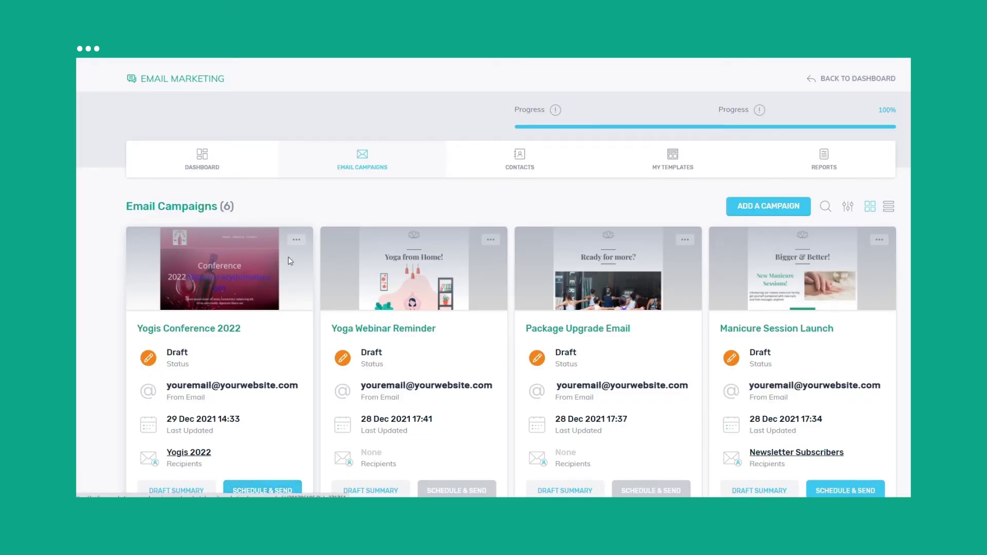
left_click(296, 242)
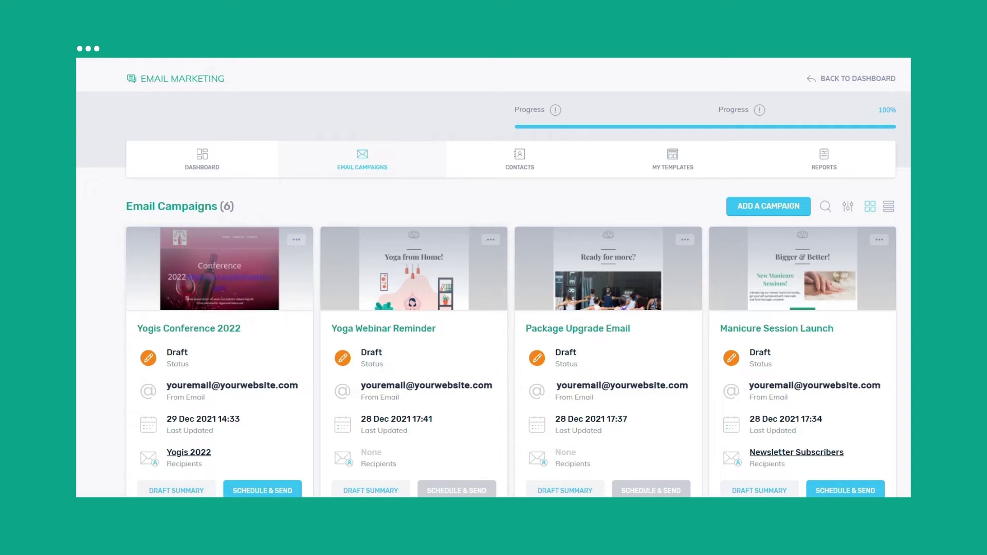
View the 11 active contacts, then look at the add-contact and import-contacts options.
left_click(510, 169)
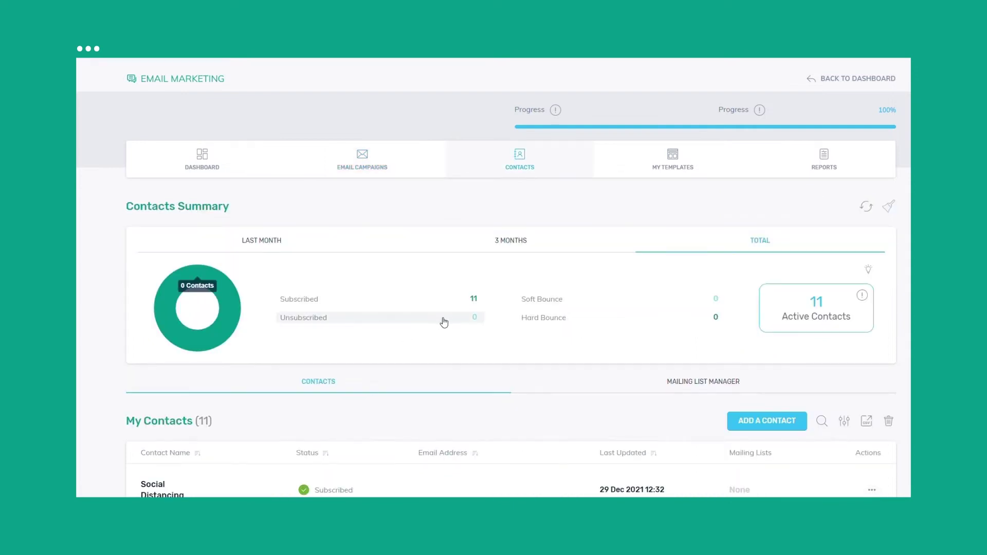
mouse_move(378, 318)
left_click(771, 422)
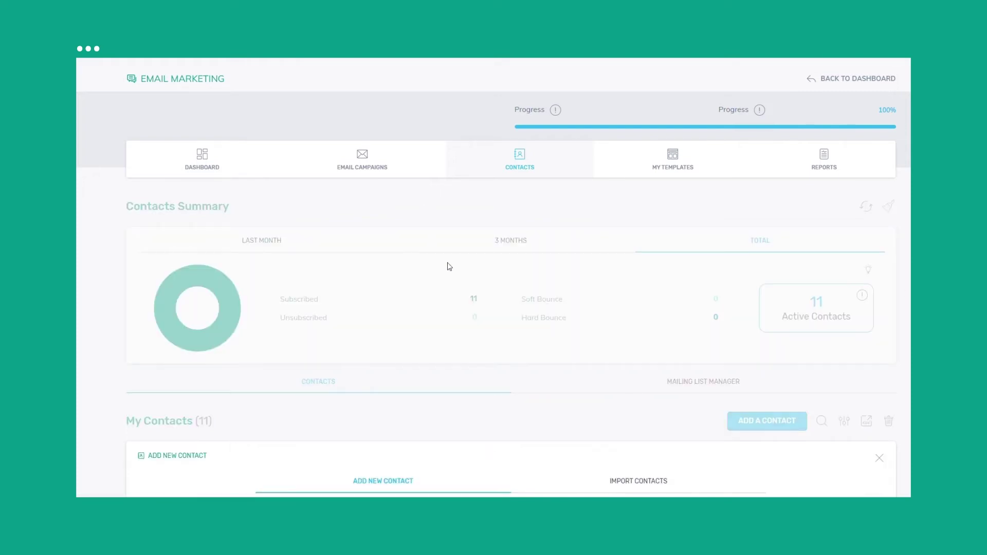
scroll(629, 315, "down", 5)
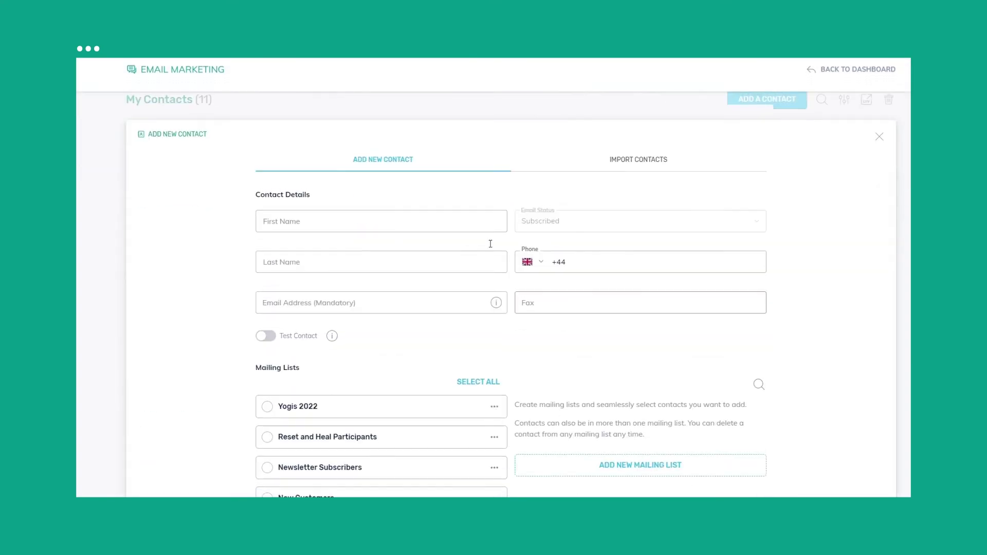
left_click(748, 164)
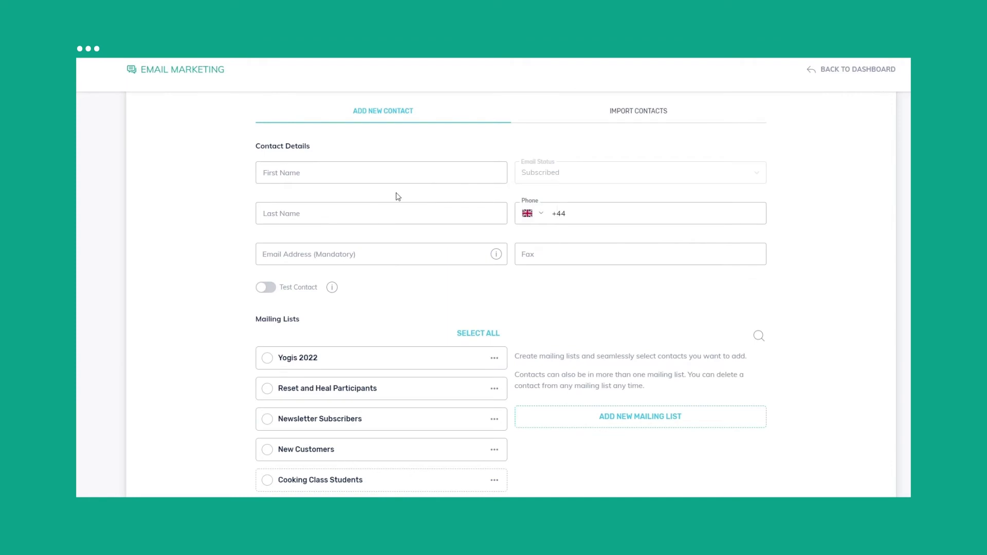
scroll(568, 246, "down", 2)
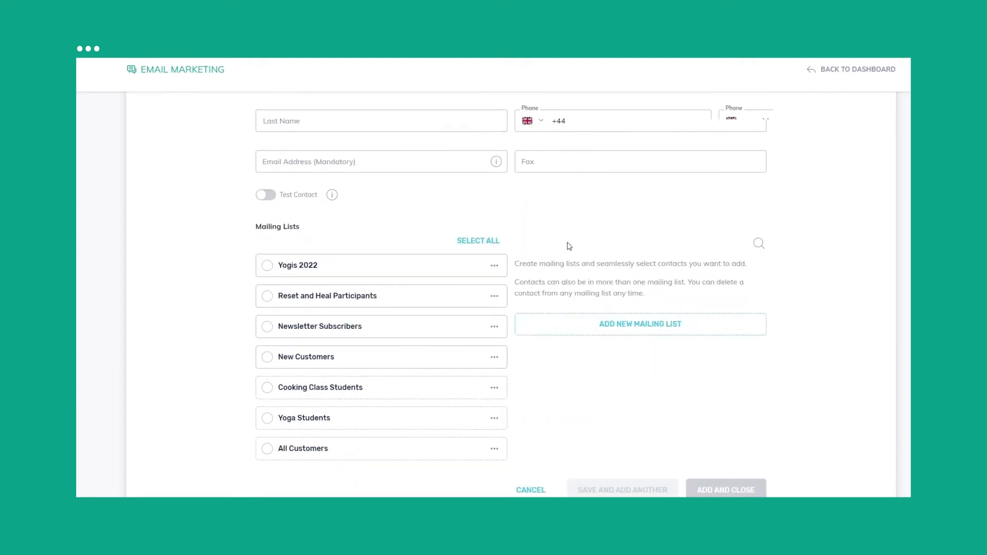
scroll(357, 263, "down", 2)
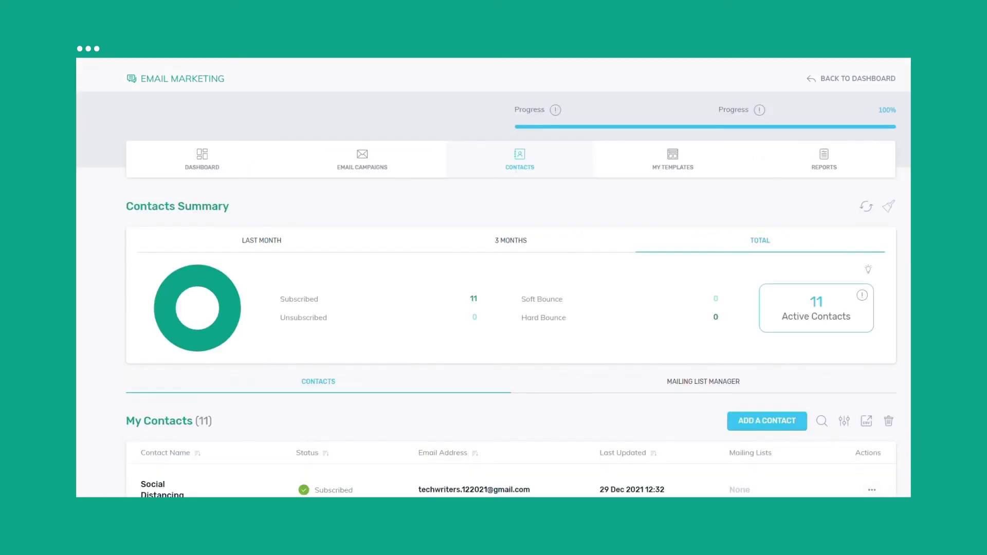
View the Welcome Email report: 1 email sent, 0 opens, 100% delivered.
left_click(824, 160)
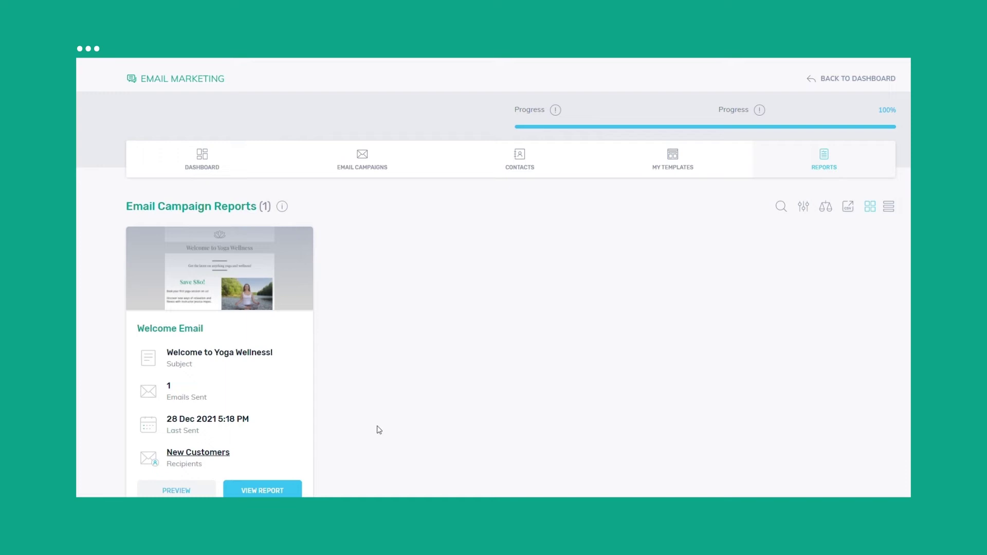
left_click(256, 481)
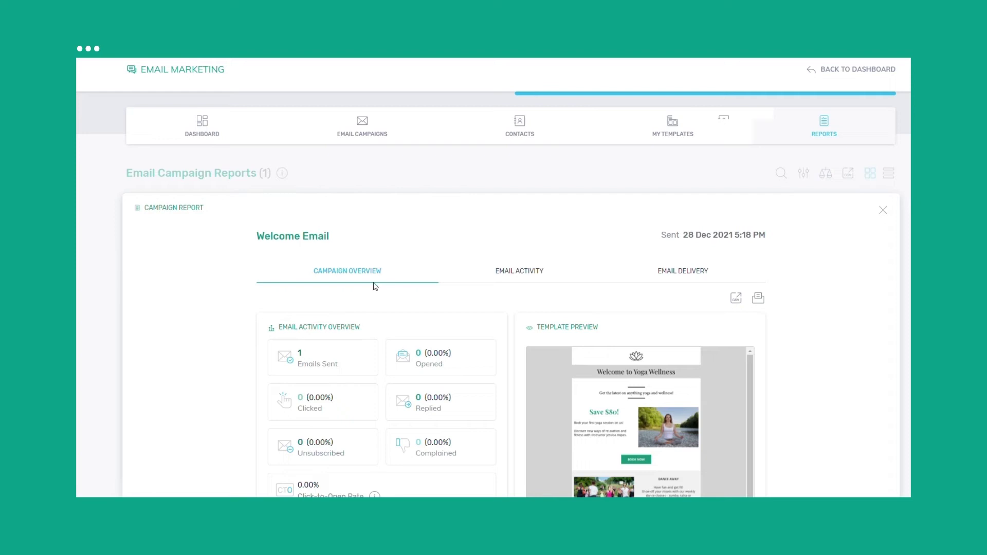
scroll(373, 293, "down", 3)
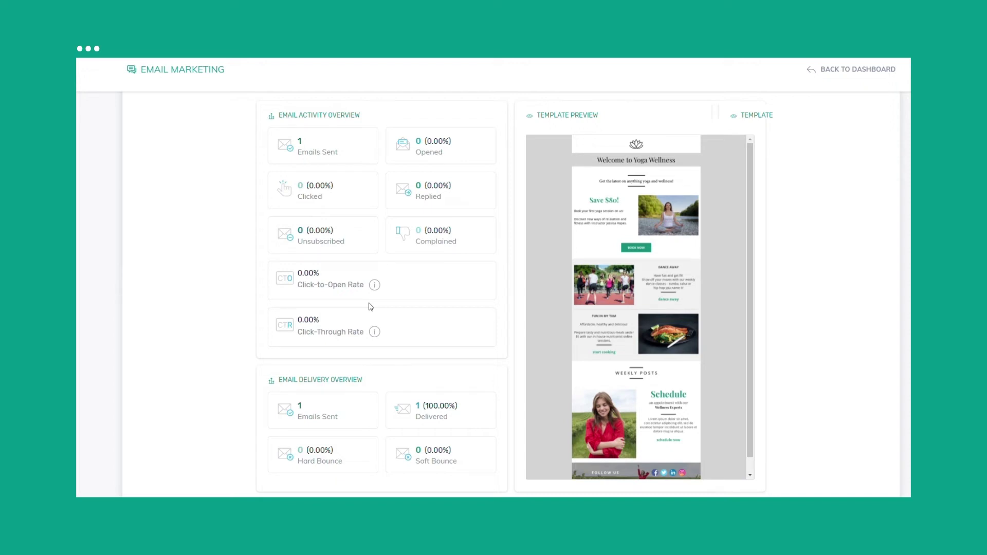
mouse_move(375, 332)
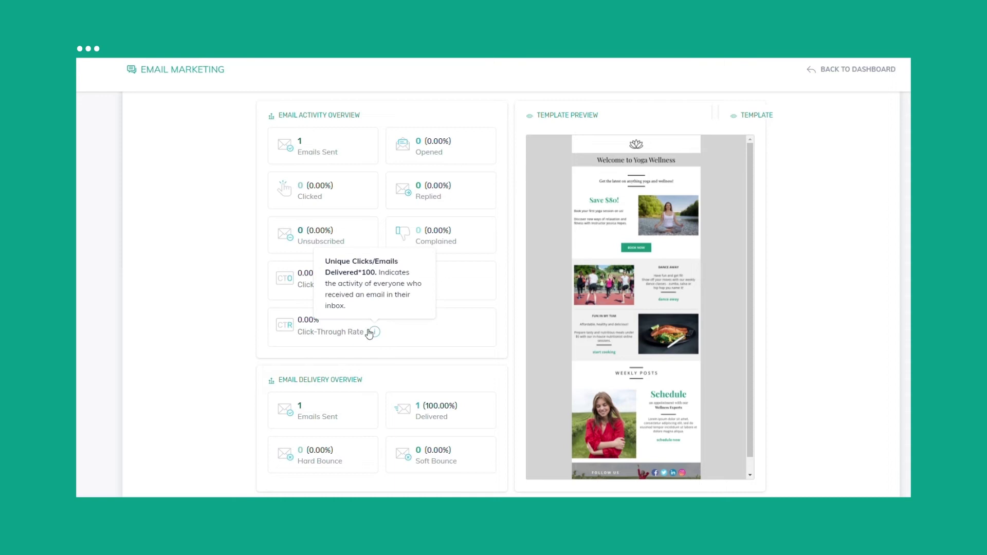
scroll(298, 333, "up", 3)
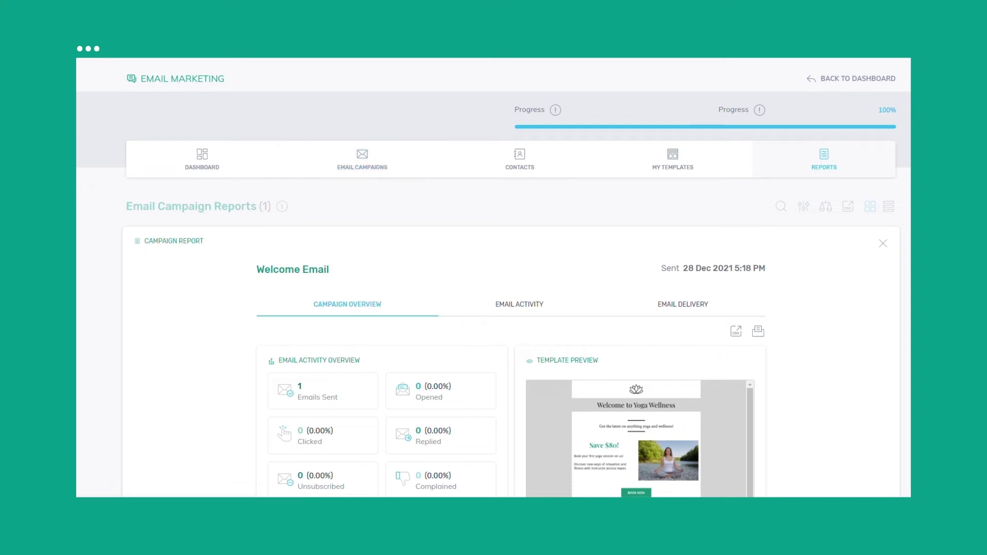
Create a 'Holiday Sale' campaign with subject '50% OFF on ALL ITEMS', replying to the From Email.
left_click(343, 158)
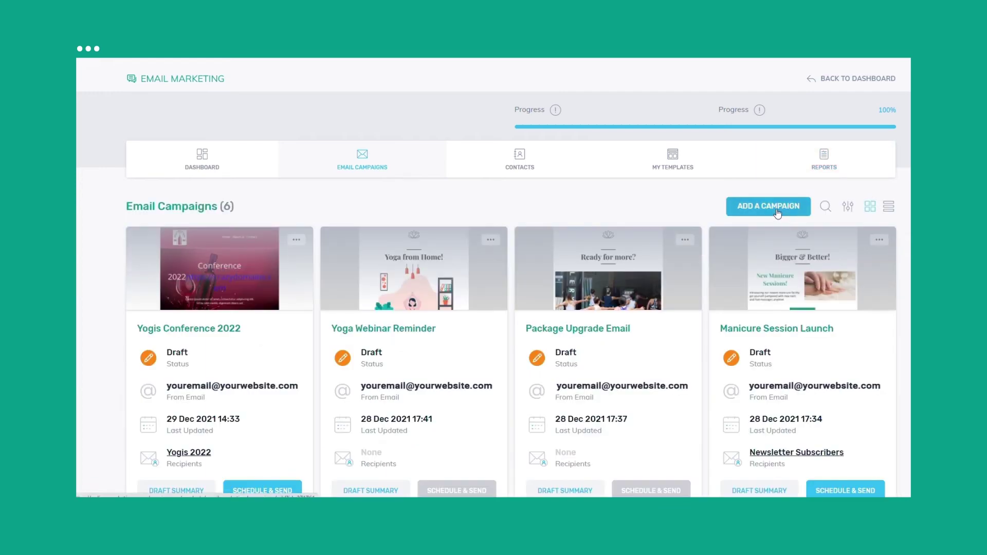
left_click(777, 214)
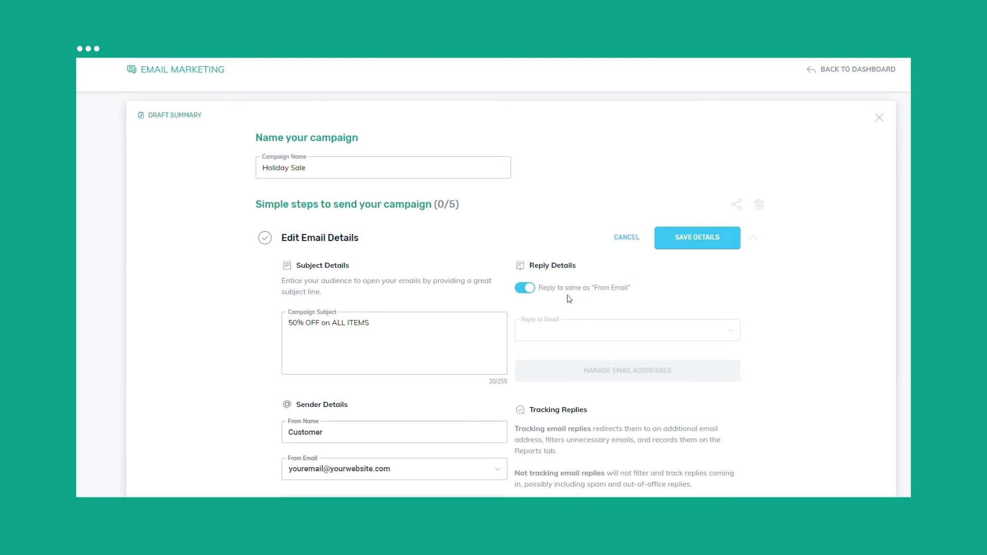
left_click(527, 289)
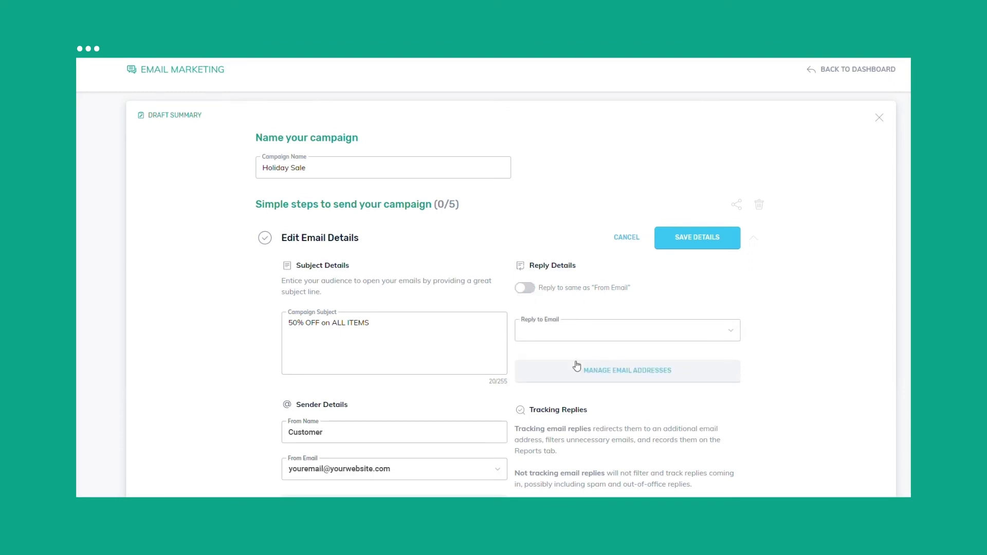
left_click(523, 290)
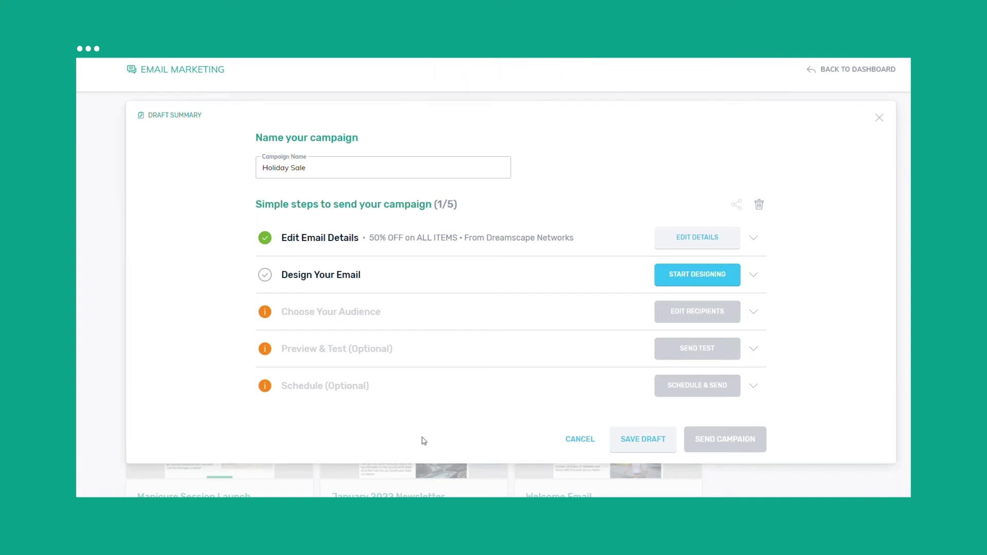
Choose Use Template as the Holiday Sale design method and confirm it.
left_click(672, 279)
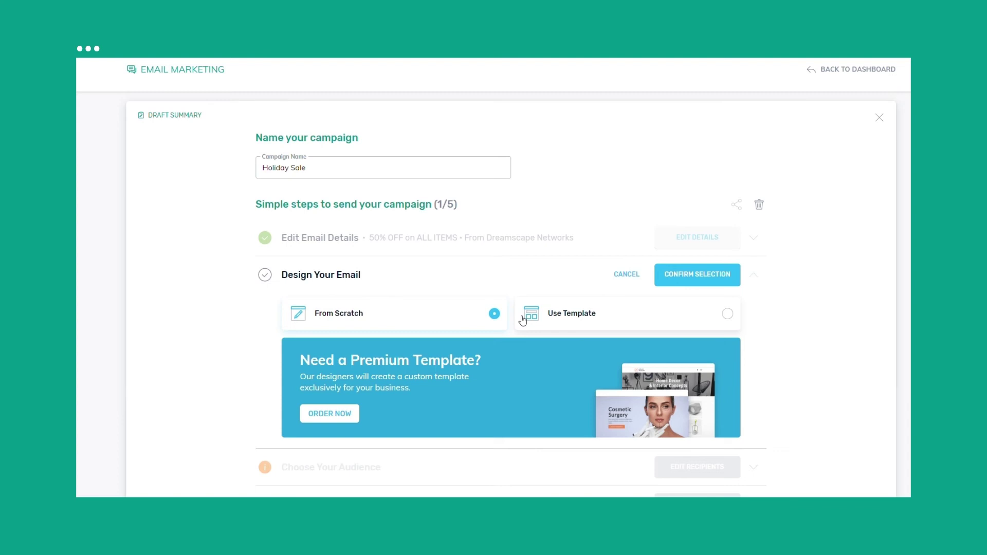
left_click(609, 316)
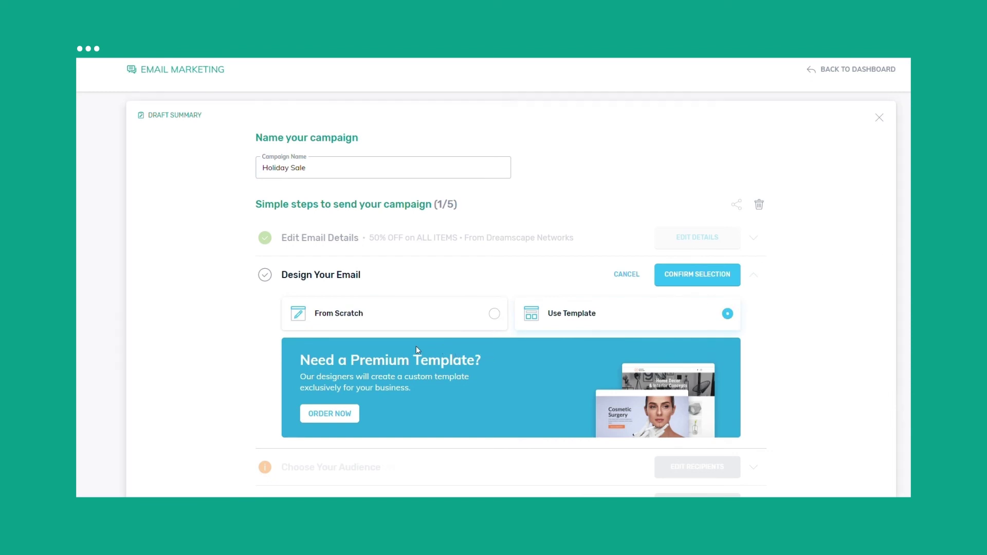
left_click(679, 275)
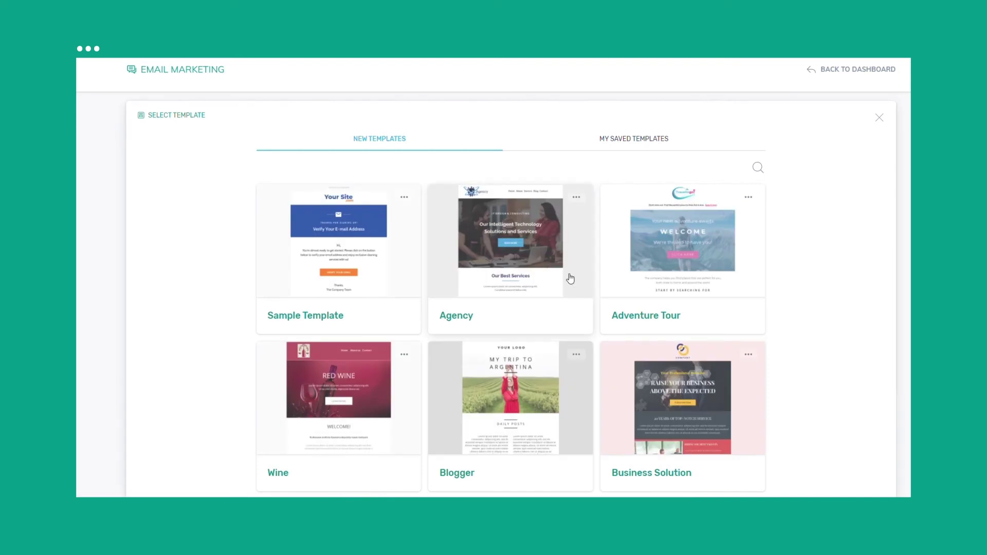
scroll(485, 286, "down", 2)
scroll(494, 309, "down", 3)
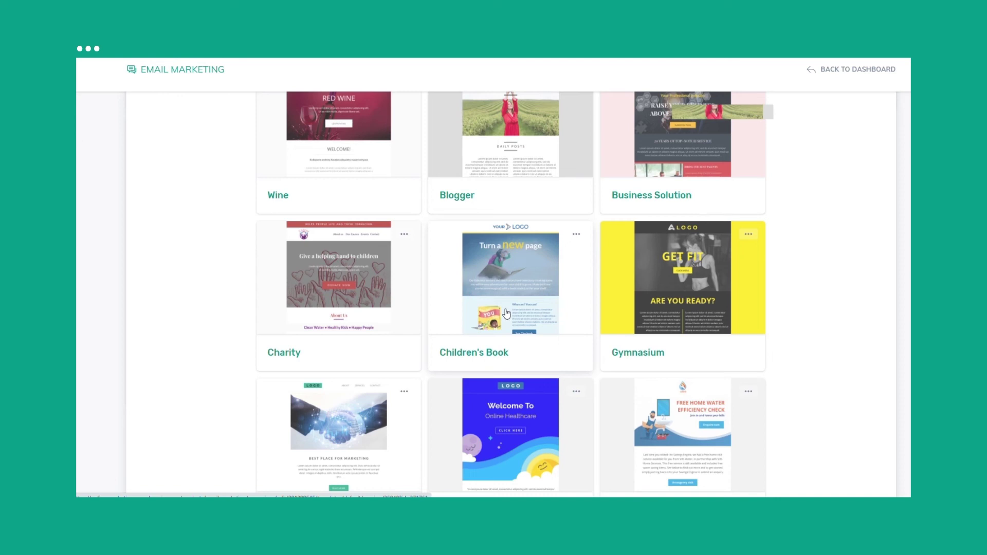
scroll(506, 314, "up", 2)
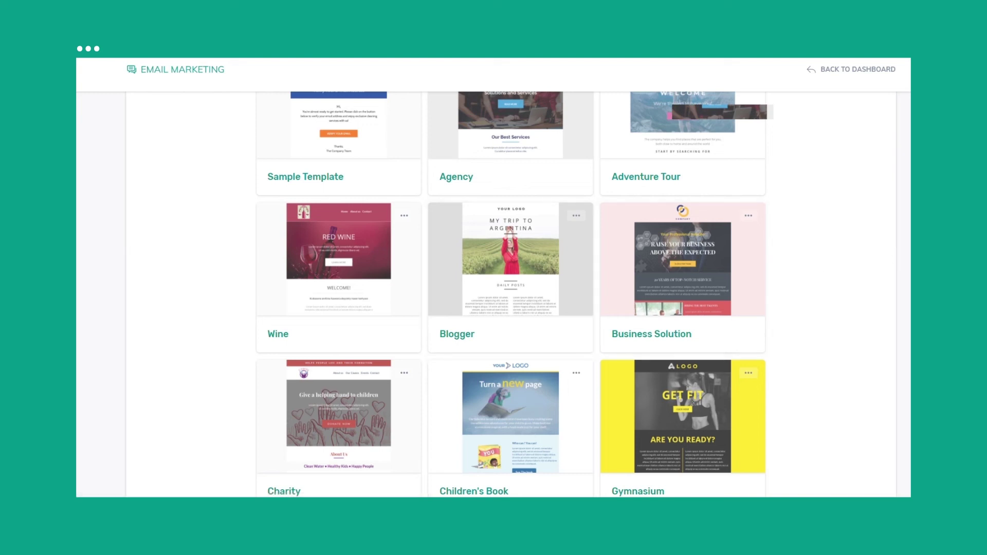
scroll(824, 234, "up", 2)
Preview the Adventure Tour travel template and choose Select & Edit.
left_click(662, 250)
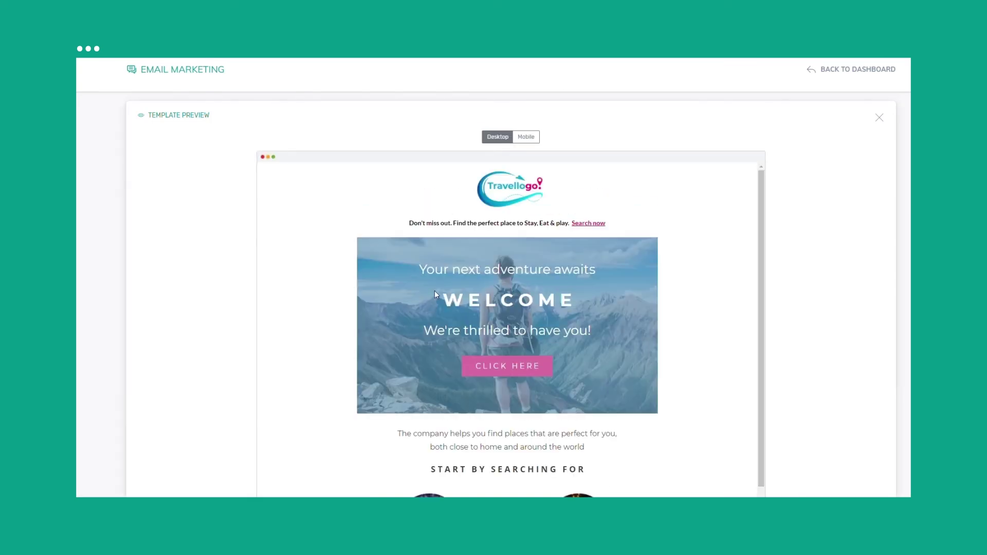
scroll(658, 273, "down", 3)
scroll(658, 274, "down", 5)
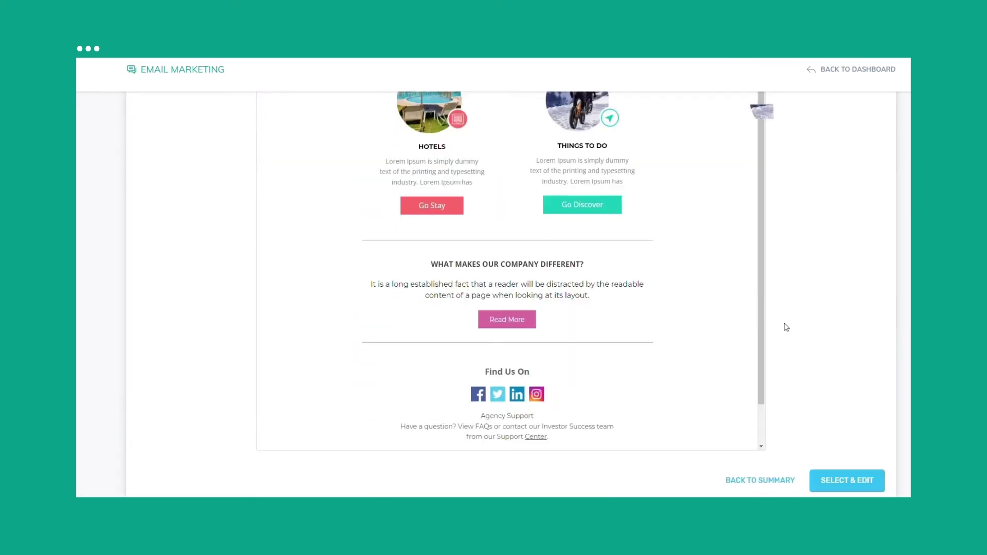
left_click(848, 481)
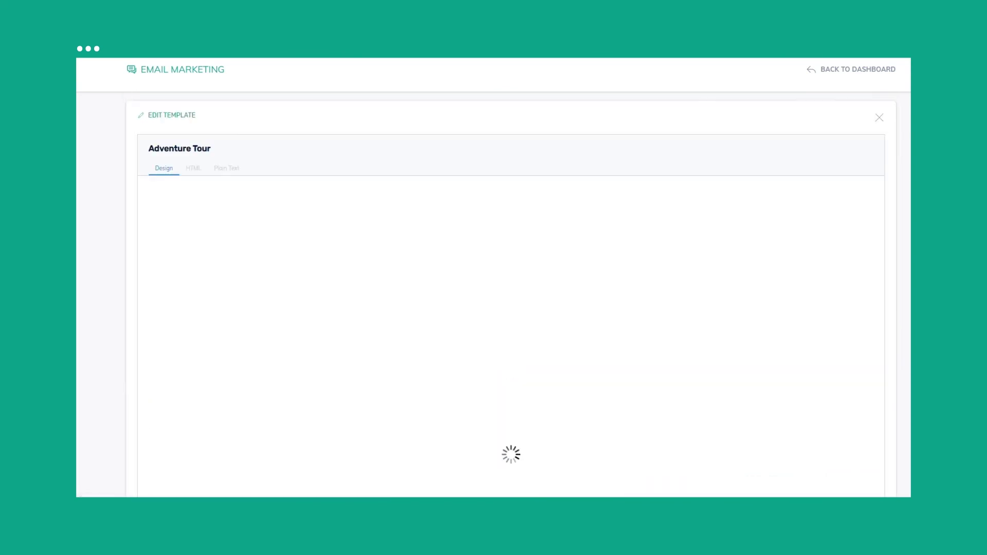
mouse_move(430, 316)
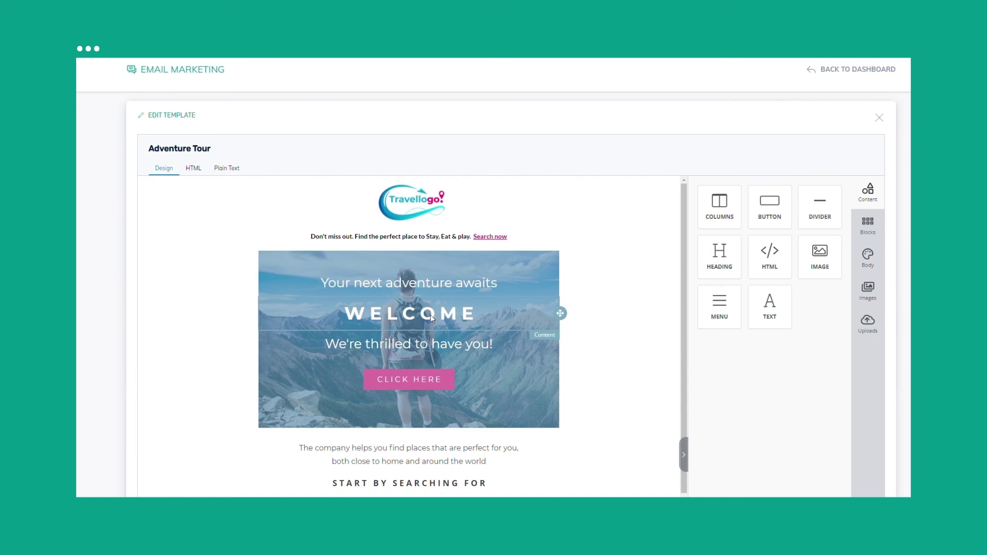
scroll(721, 341, "down", 2)
scroll(740, 353, "down", 3)
scroll(739, 354, "down", 1)
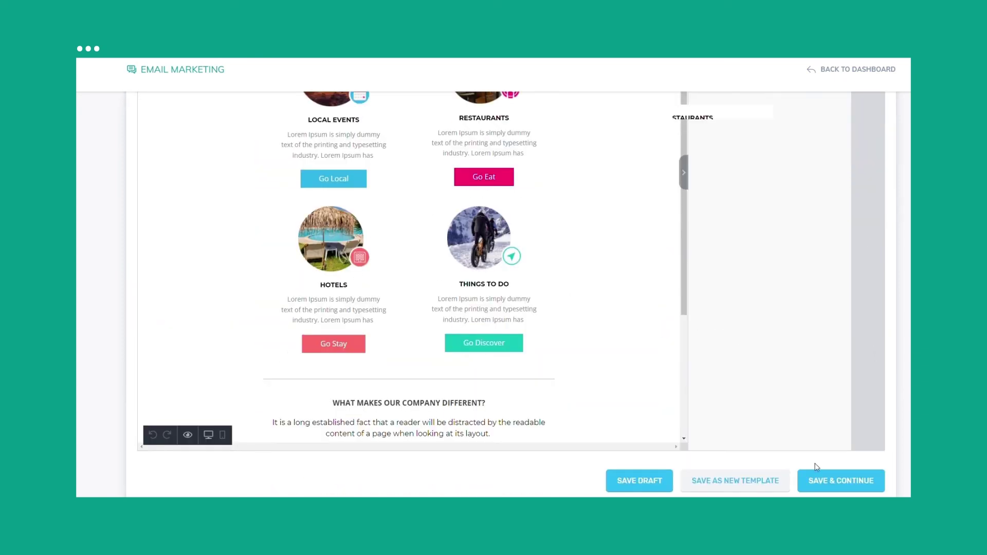
Save the Adventure Tour design and return to the Draft Summary.
left_click(846, 483)
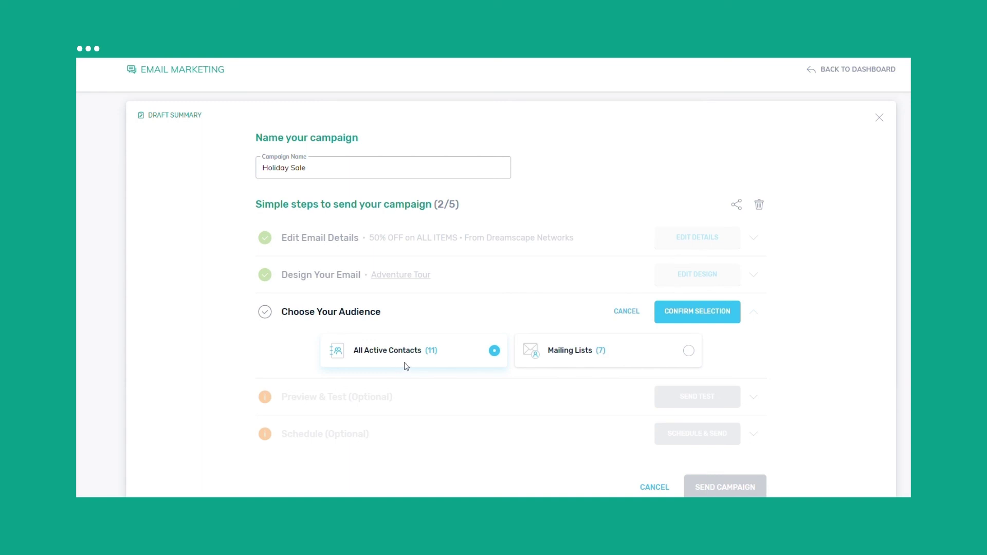
Set the Holiday Sale audience to All Active Contacts rather than mailing lists.
left_click(628, 353)
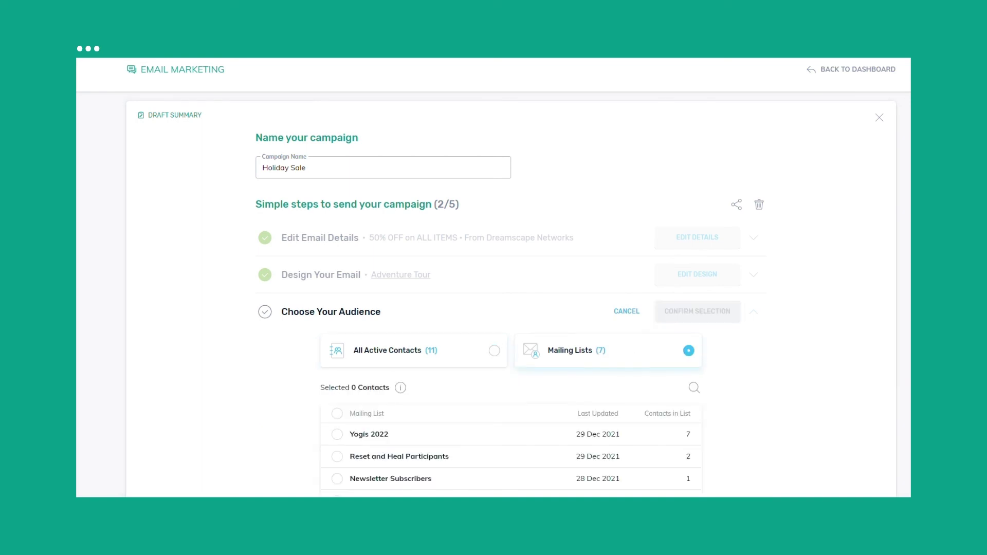
left_click(494, 351)
scroll(507, 324, "down", 2)
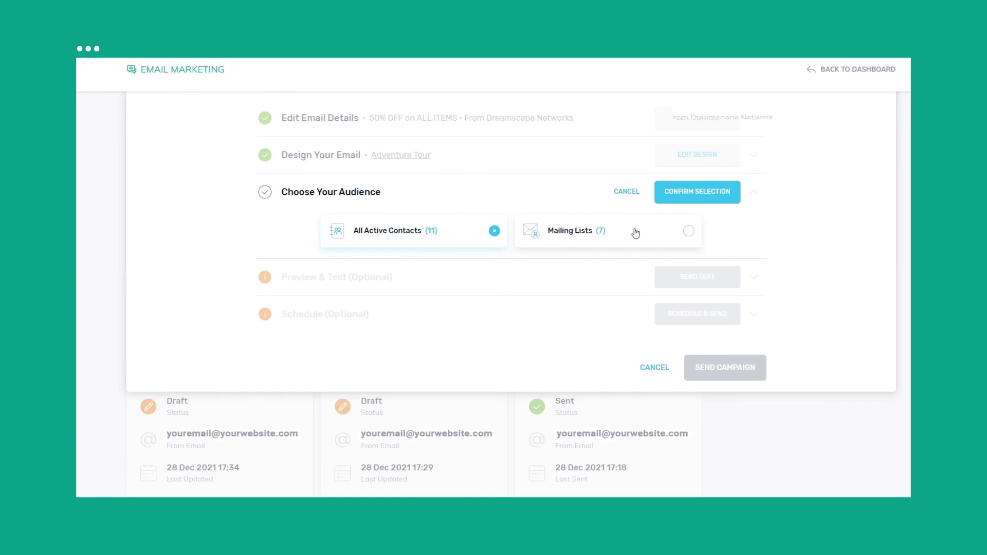
left_click(682, 196)
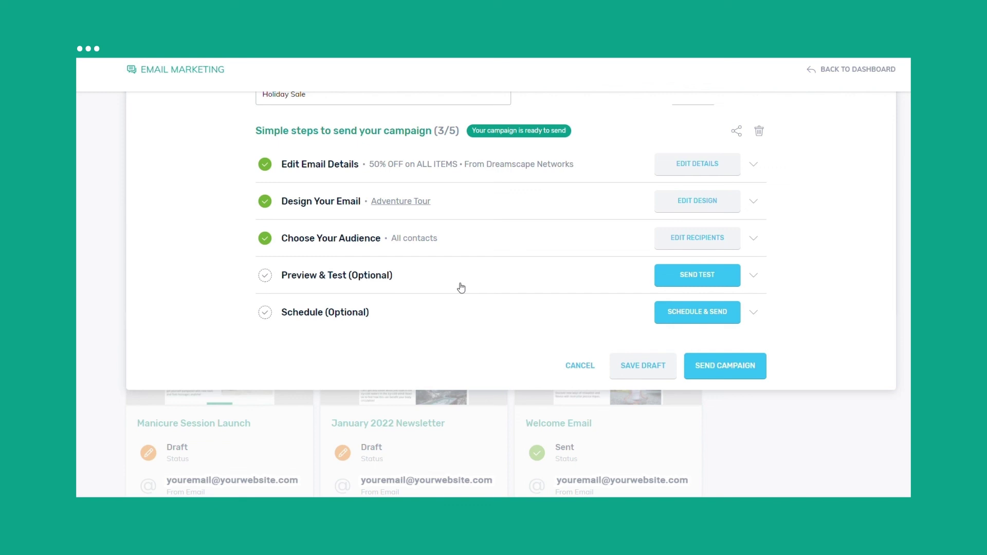
Review the Holiday Sale test preview, then reveal the Send Now and Specific Day & Time options.
left_click(754, 277)
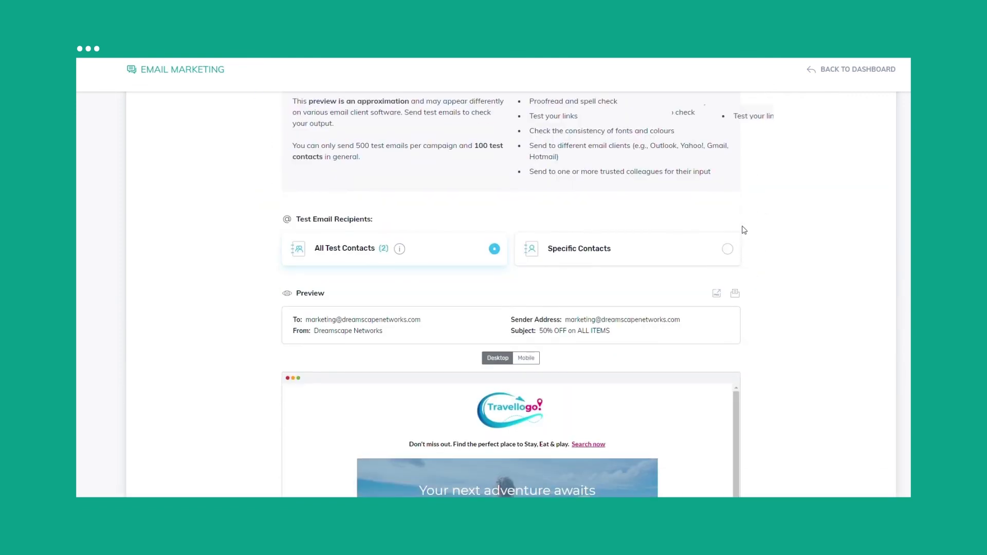
scroll(743, 230, "down", 5)
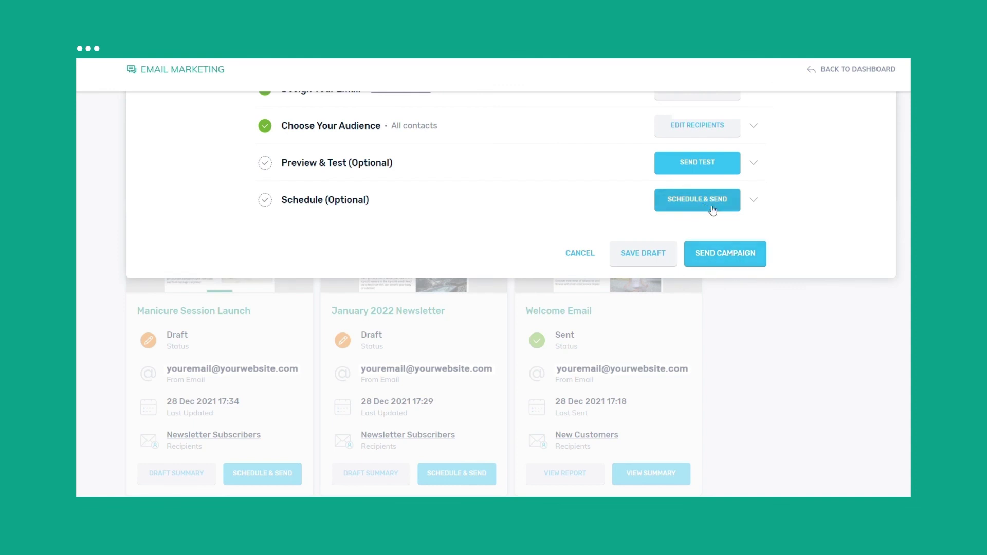
left_click(754, 200)
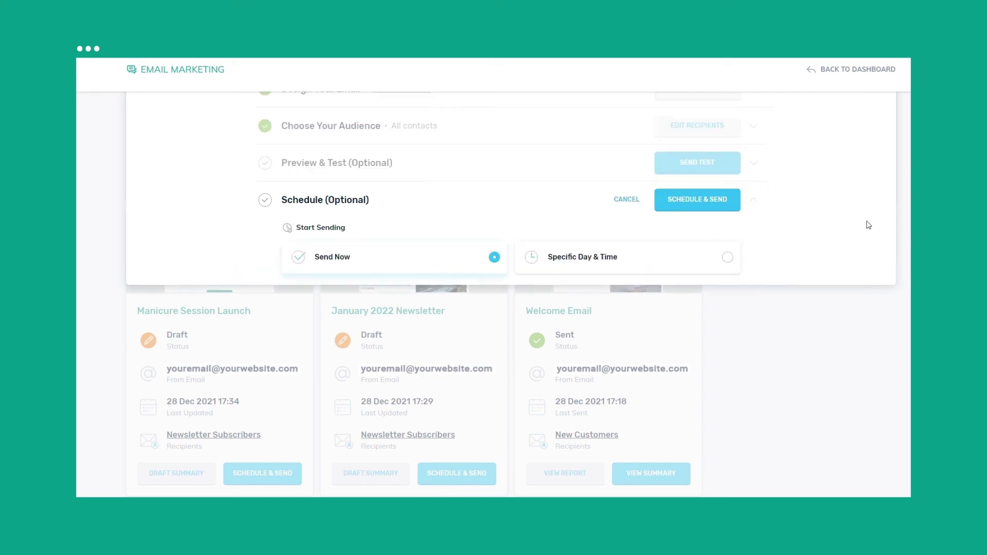